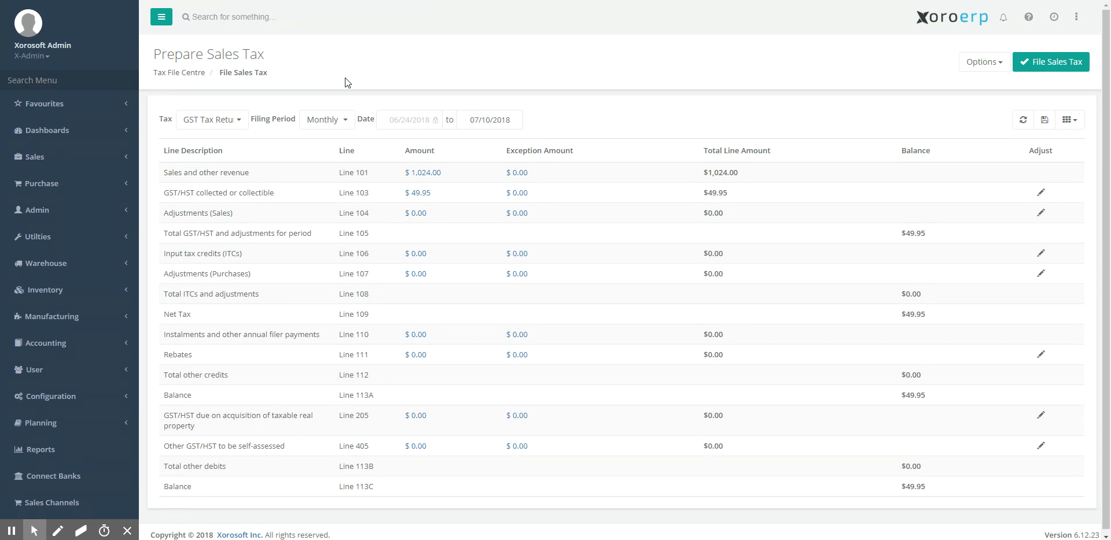
Search the menu for "prepa" and open the Prepare Tax Return page.
{"action": "left_click", "coordinate": [89, 79]}
{"action": "type", "text": "prepa"}
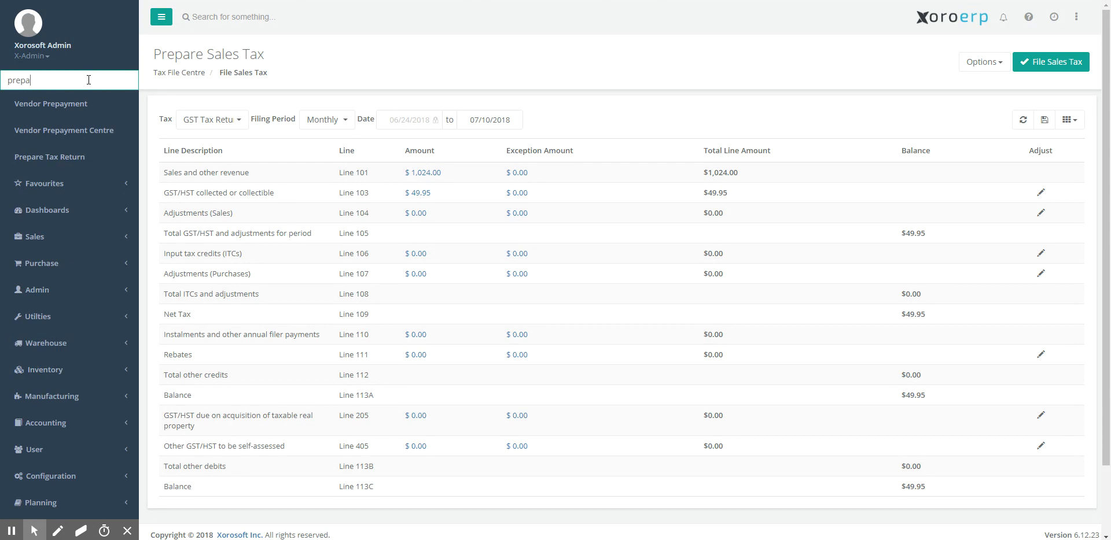
{"action": "key", "text": "Return"}
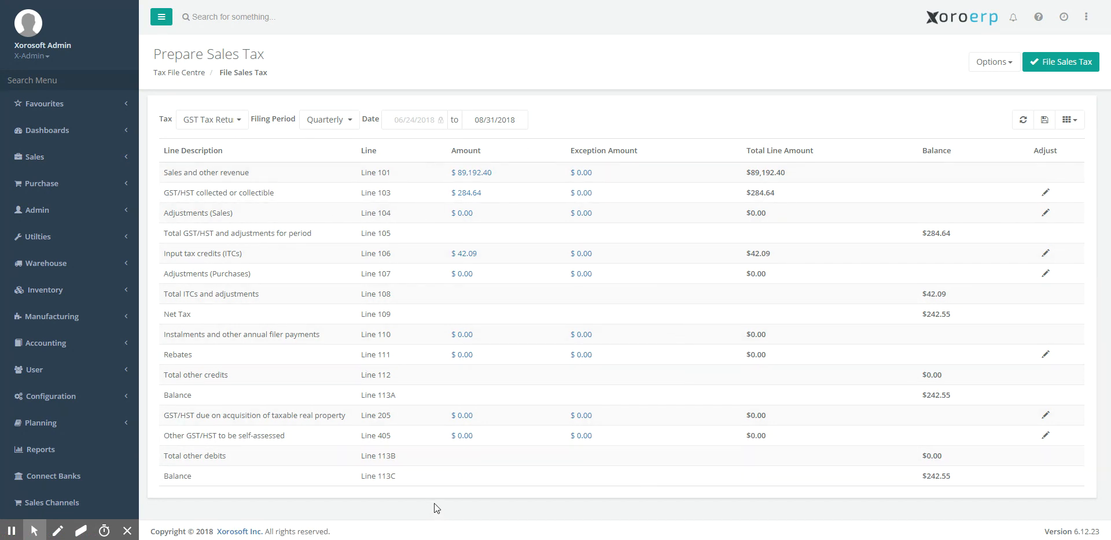
Switch the tax selection to PST Tax Return to view its lines.
{"action": "left_click", "coordinate": [241, 121]}
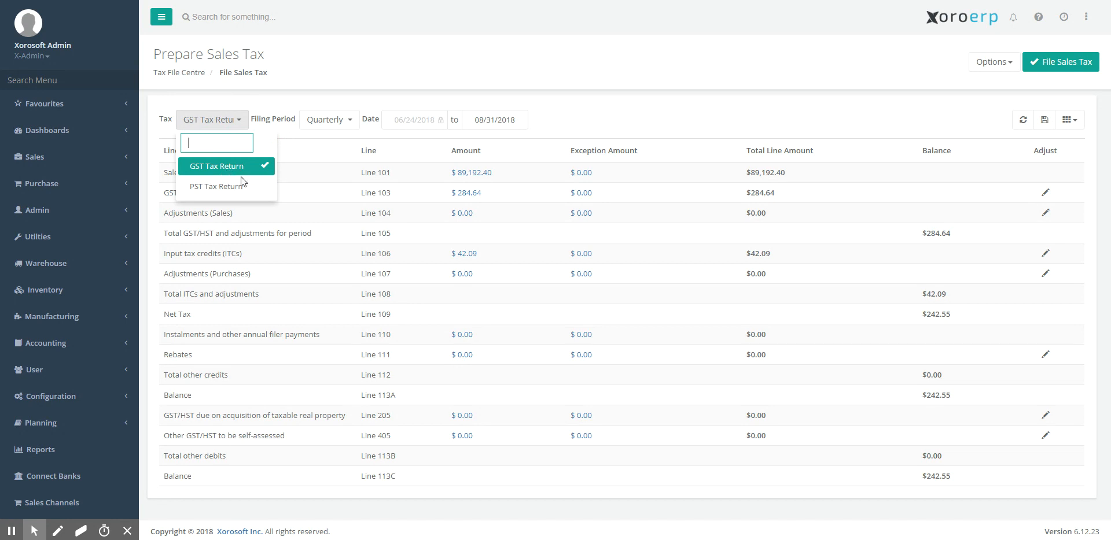
{"action": "left_click", "coordinate": [241, 171]}
{"action": "left_click", "coordinate": [241, 123]}
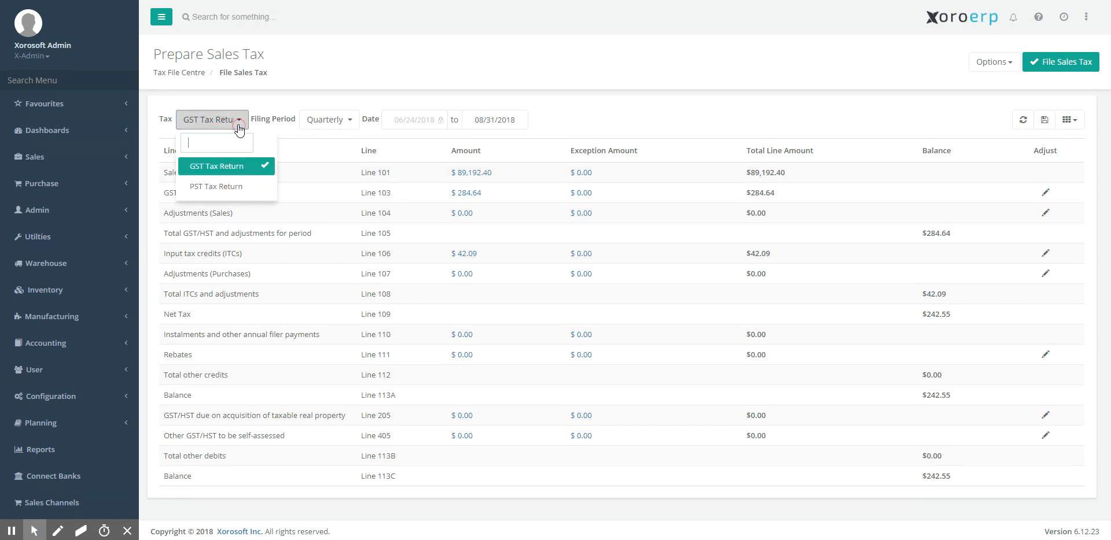
{"action": "left_click", "coordinate": [242, 190]}
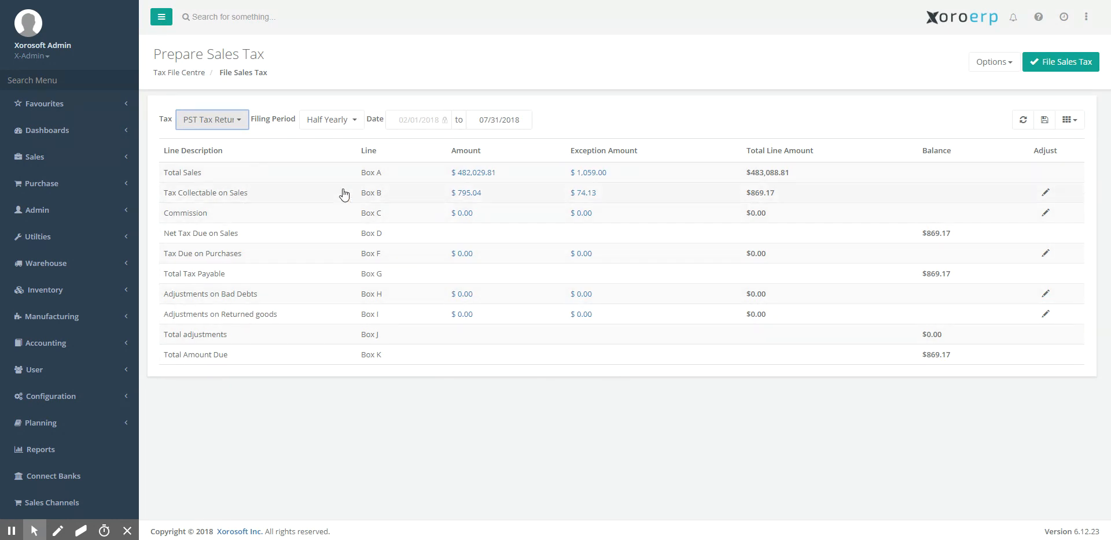
Switch the tax selection back to GST Tax Return.
{"action": "left_click", "coordinate": [234, 123]}
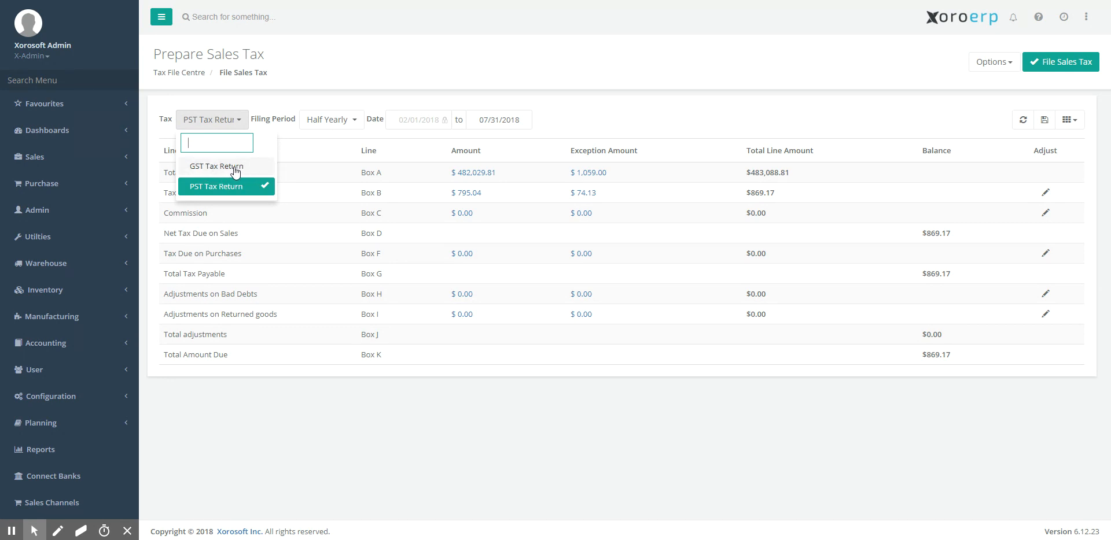
{"action": "left_click", "coordinate": [233, 168]}
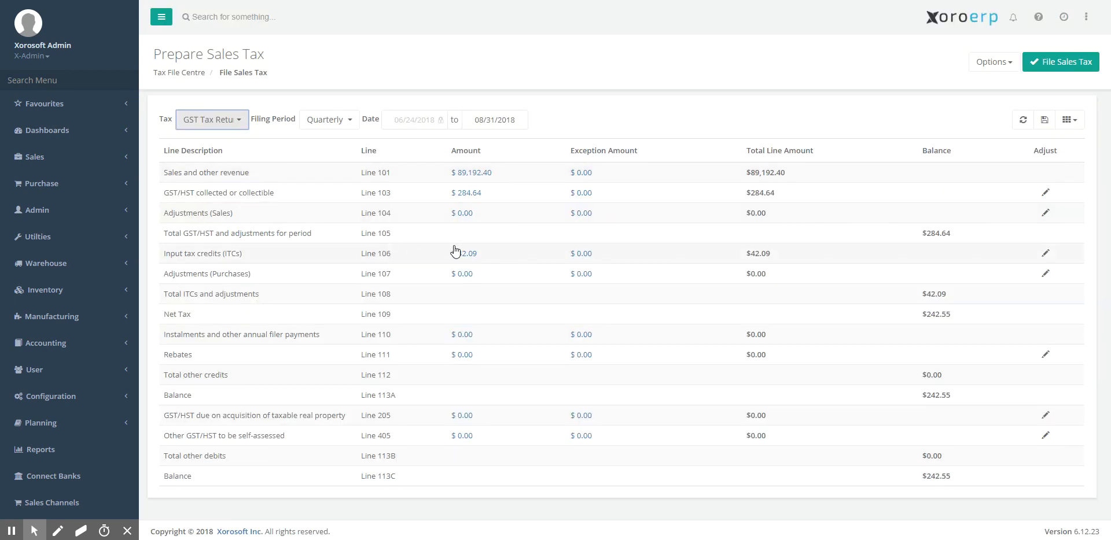
{"action": "left_click", "coordinate": [234, 128]}
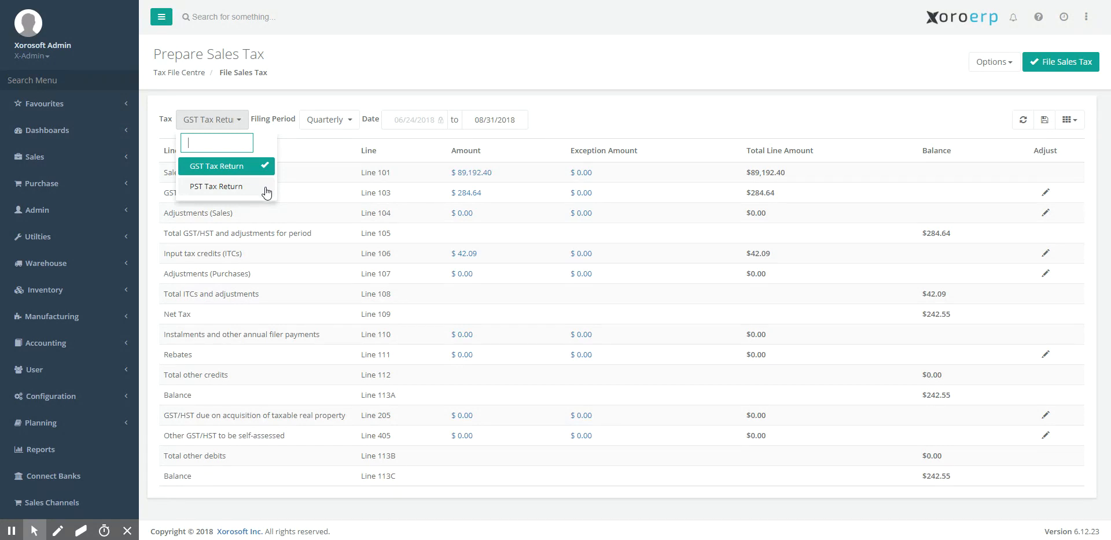
{"action": "left_click", "coordinate": [255, 169]}
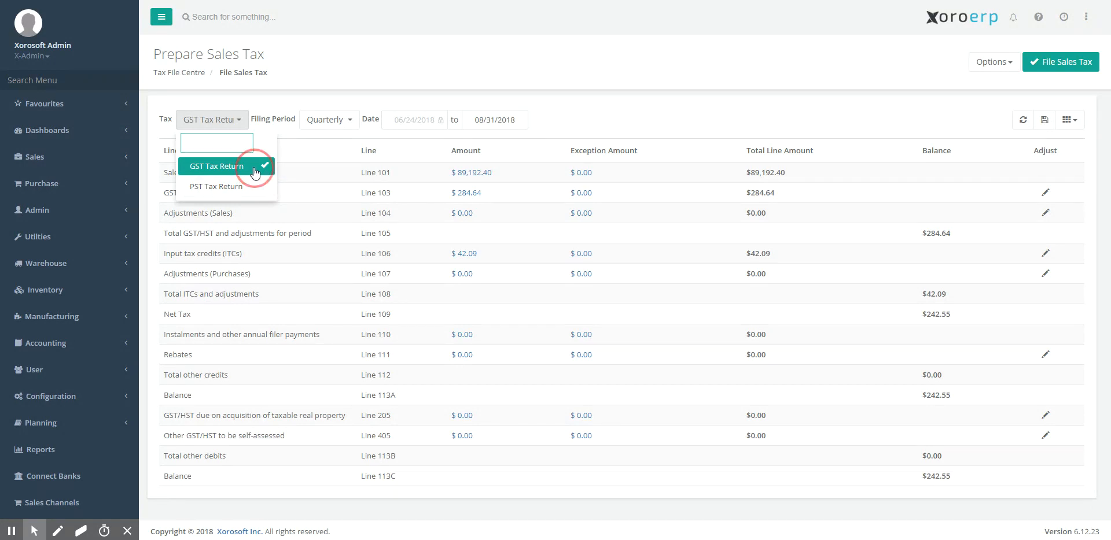
{"action": "left_click", "coordinate": [588, 113]}
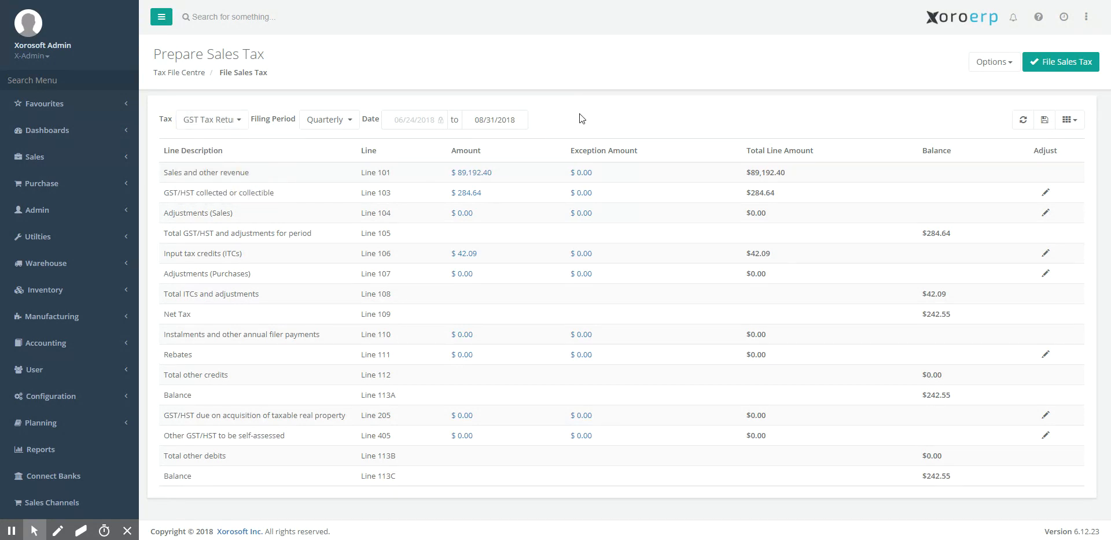
{"action": "left_click", "coordinate": [239, 126]}
{"action": "left_click", "coordinate": [240, 126]}
{"action": "left_click", "coordinate": [599, 93]}
Set the end date of the GST return to 07/10/2018.
{"action": "left_click", "coordinate": [485, 119]}
{"action": "left_click", "coordinate": [512, 142]}
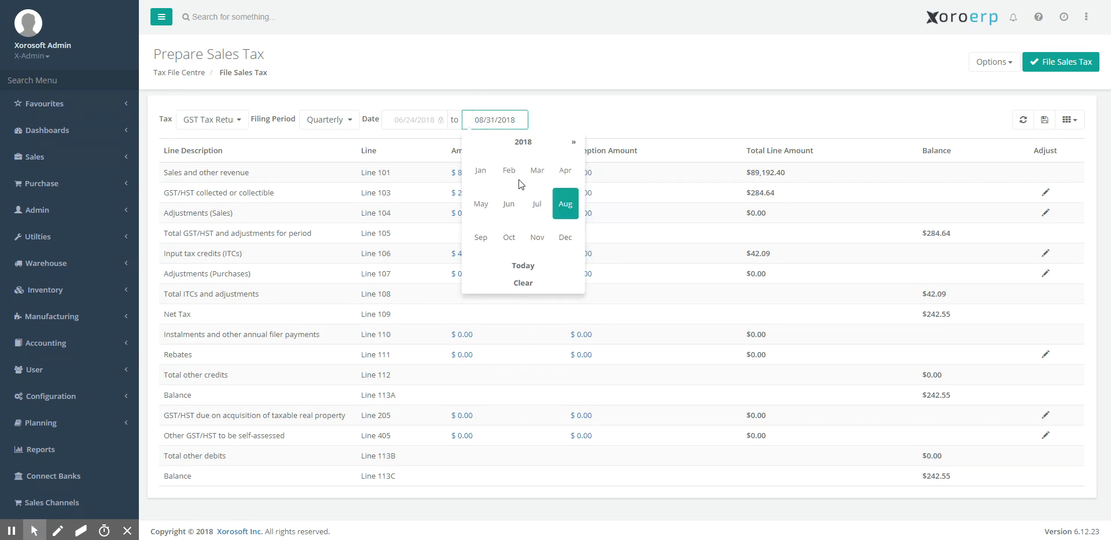
{"action": "left_click", "coordinate": [536, 204]}
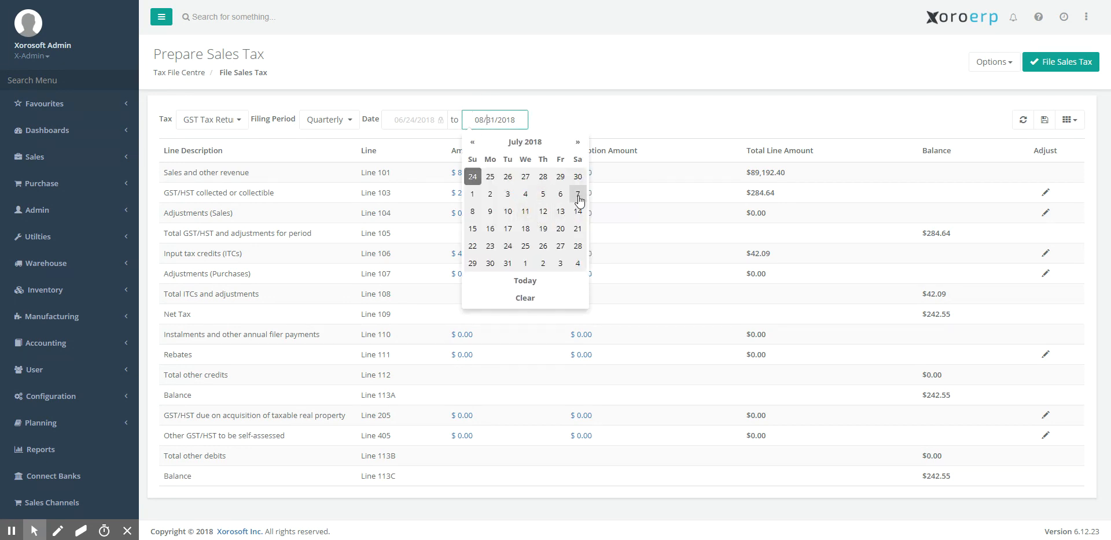
{"action": "left_click", "coordinate": [508, 212]}
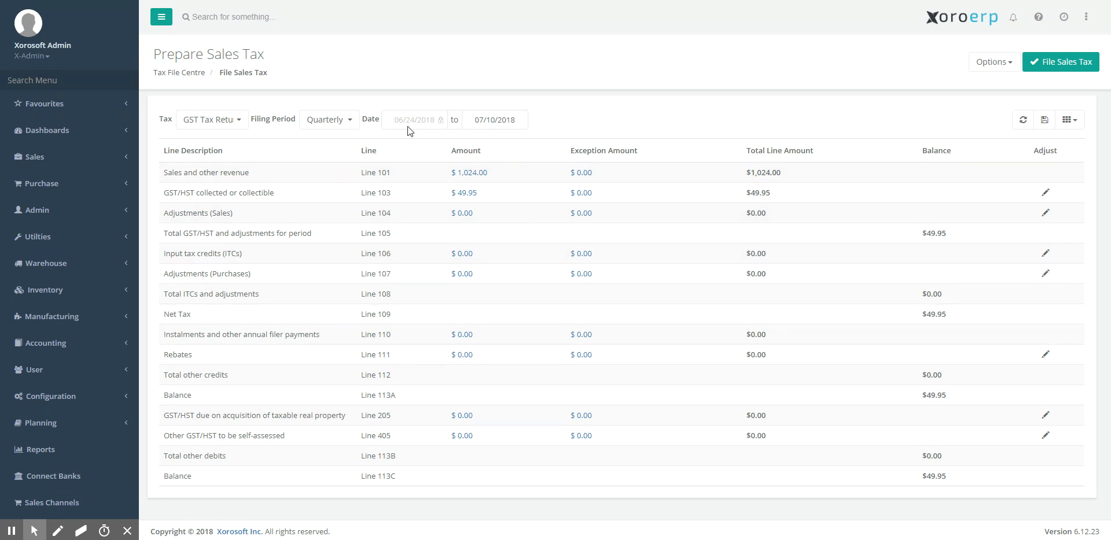
Switch the filing period through Monthly and Quarterly, ending on Yearly.
{"action": "left_click", "coordinate": [345, 118]}
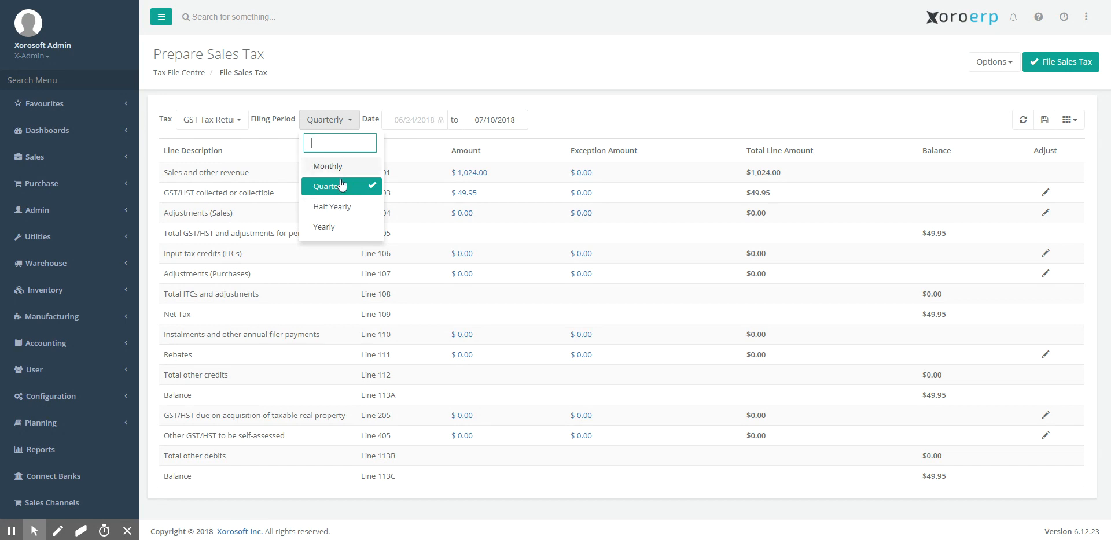
{"action": "left_click", "coordinate": [362, 172]}
{"action": "left_click", "coordinate": [325, 119]}
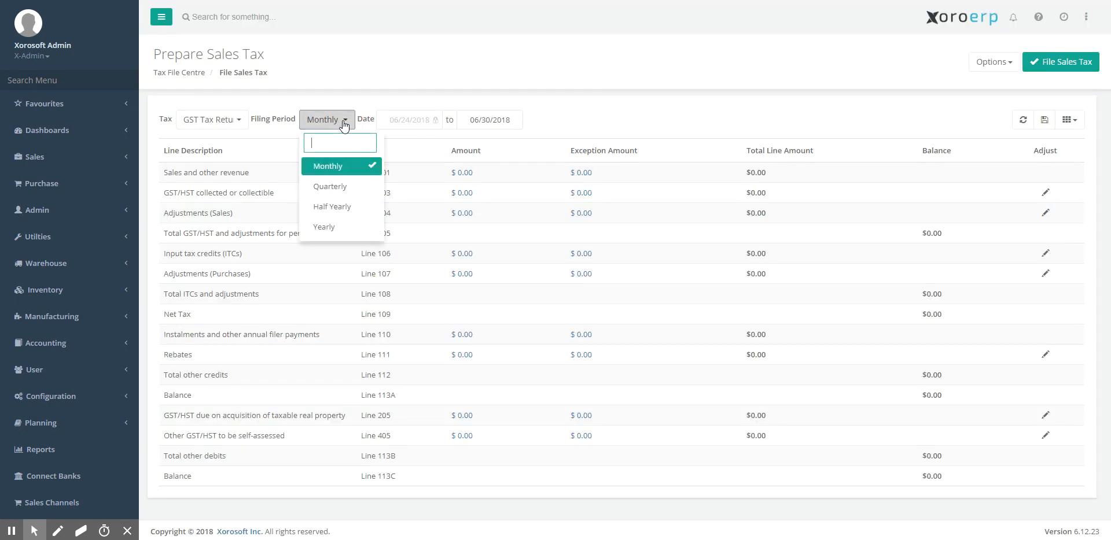
{"action": "left_click", "coordinate": [357, 185]}
{"action": "left_click", "coordinate": [340, 119]}
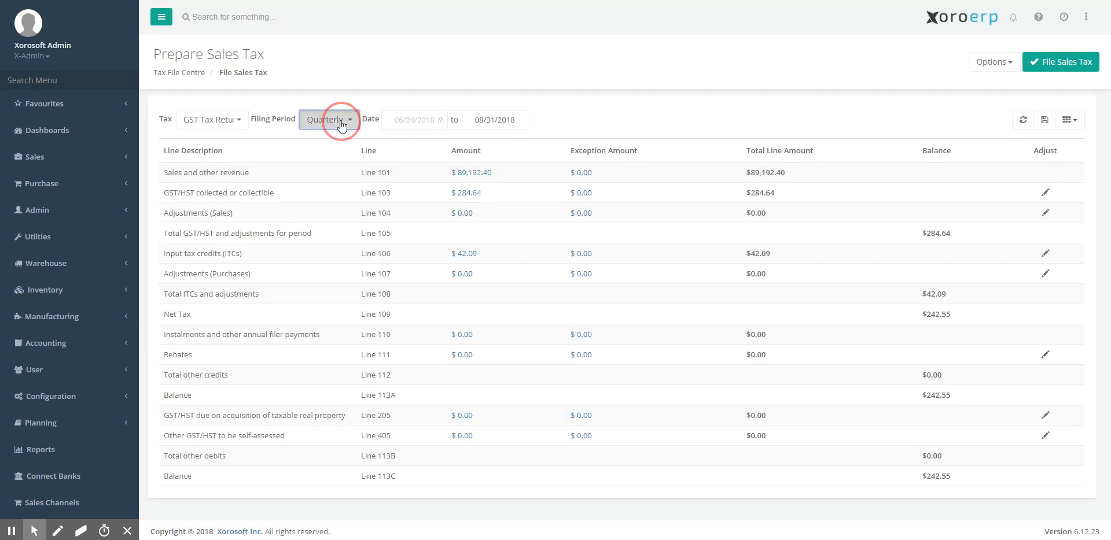
{"action": "left_click", "coordinate": [359, 227]}
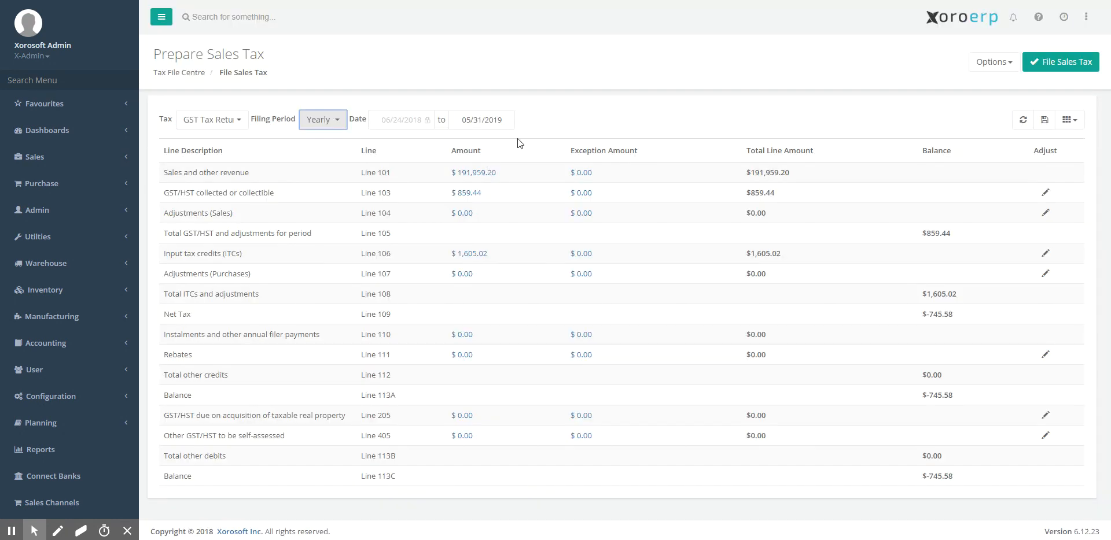
Set the end date of the yearly filing period to 07/10/2019.
{"action": "left_click", "coordinate": [977, 66]}
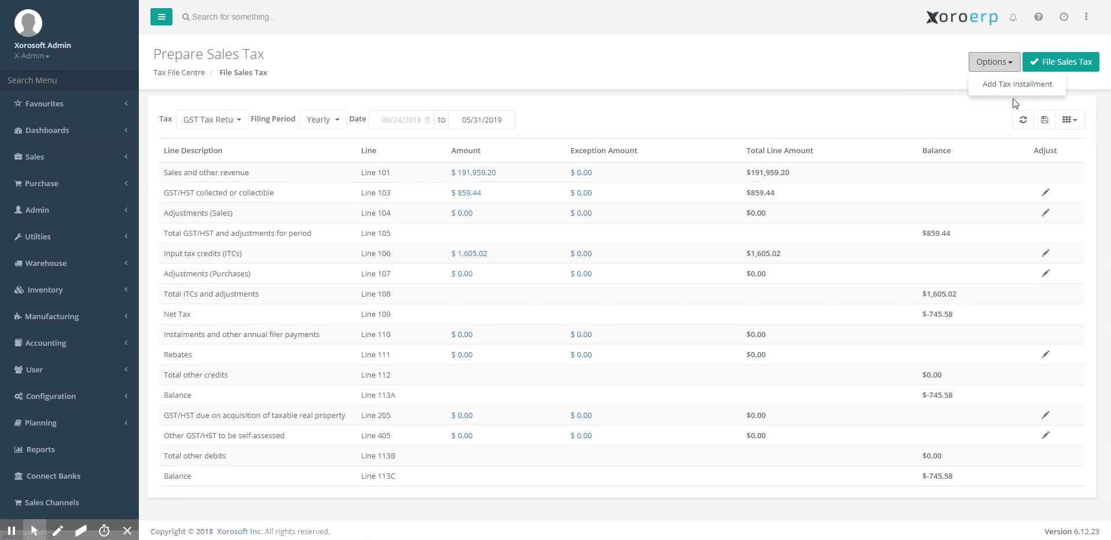
{"action": "left_click", "coordinate": [475, 123]}
{"action": "left_click", "coordinate": [492, 143]}
{"action": "left_click", "coordinate": [517, 211]}
{"action": "left_click", "coordinate": [517, 213]}
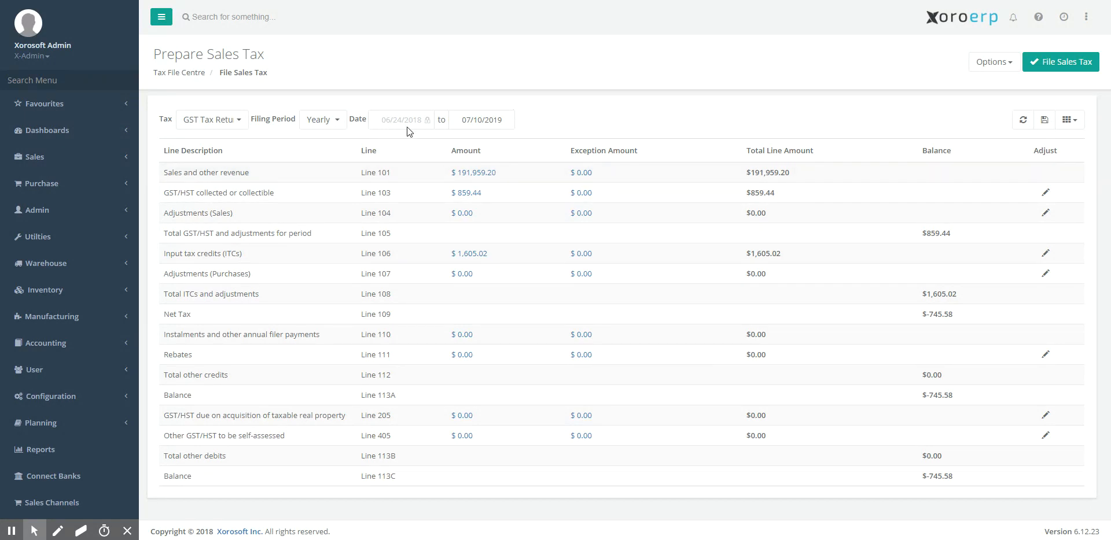
Try earlier July end dates for the return in succession: 07/09/2019, 07/04/2019 and 07/01/2019.
{"action": "left_click", "coordinate": [467, 120]}
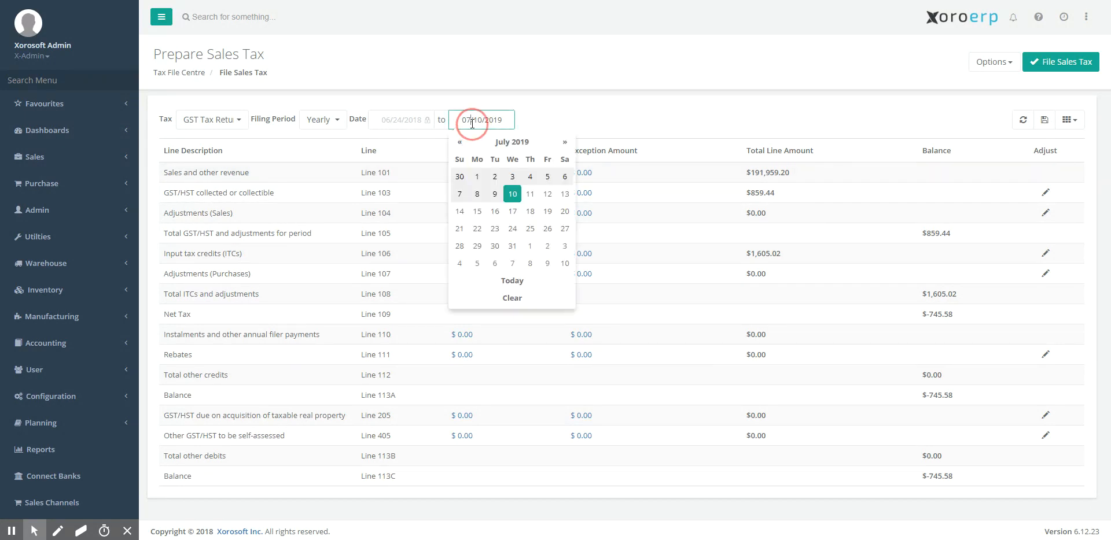
{"action": "left_click", "coordinate": [500, 196]}
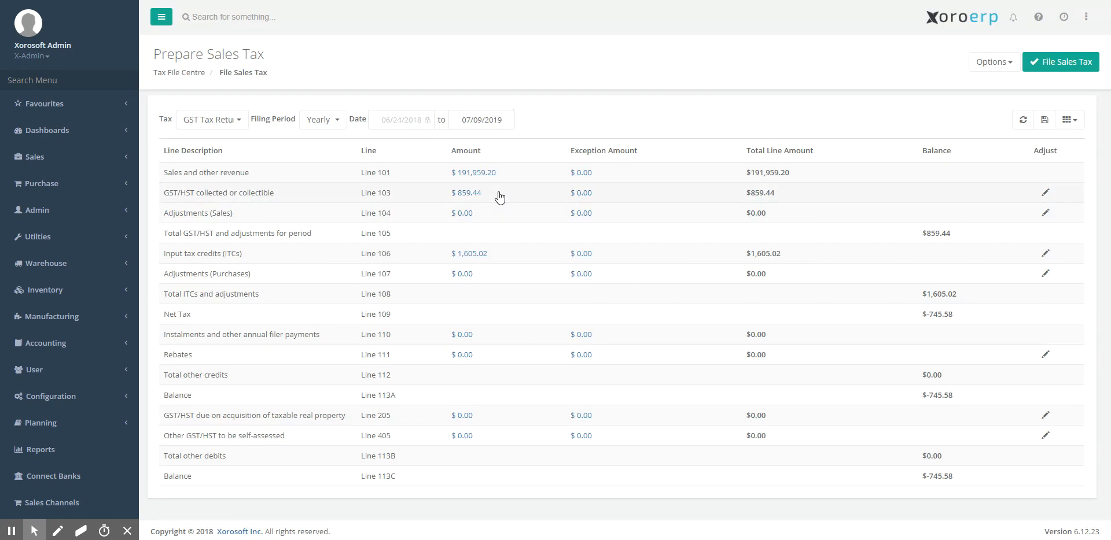
{"action": "left_click", "coordinate": [484, 120]}
{"action": "left_click", "coordinate": [530, 177]}
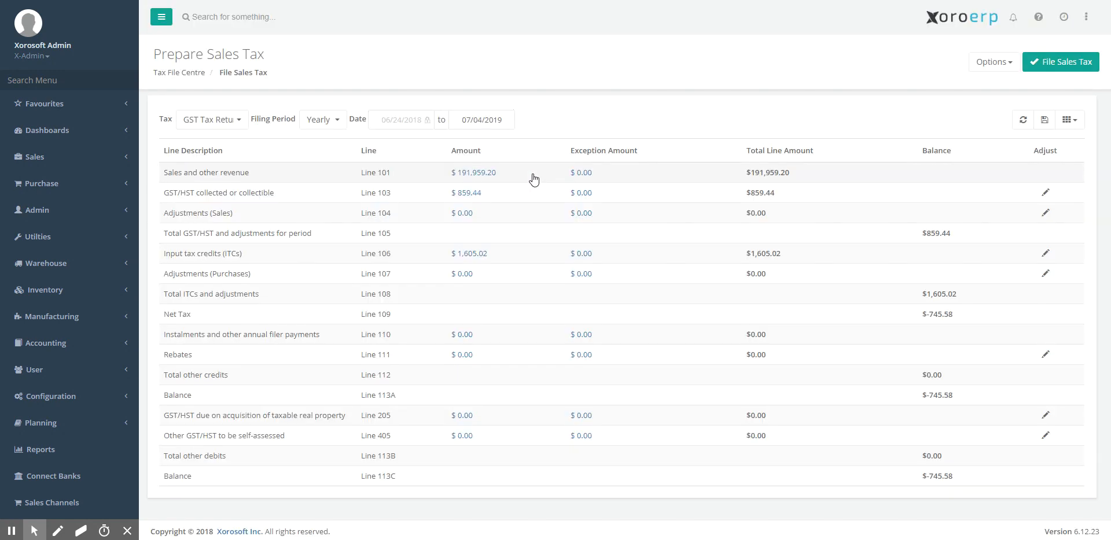
{"action": "left_click", "coordinate": [507, 123]}
{"action": "left_click", "coordinate": [477, 177]}
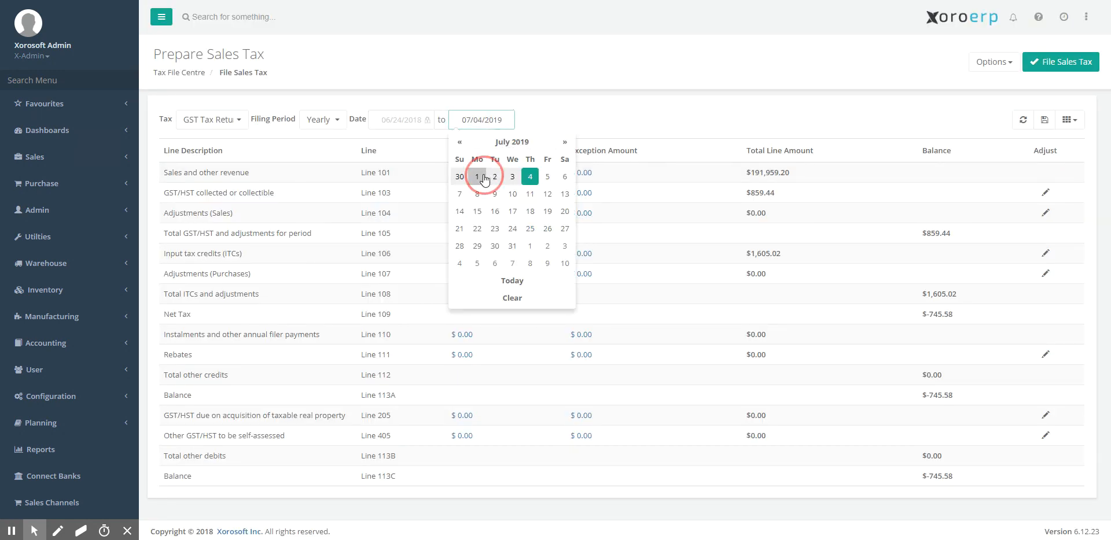
Set the end date of the return to 06/27/2019.
{"action": "left_click", "coordinate": [479, 121]}
{"action": "left_click", "coordinate": [459, 142]}
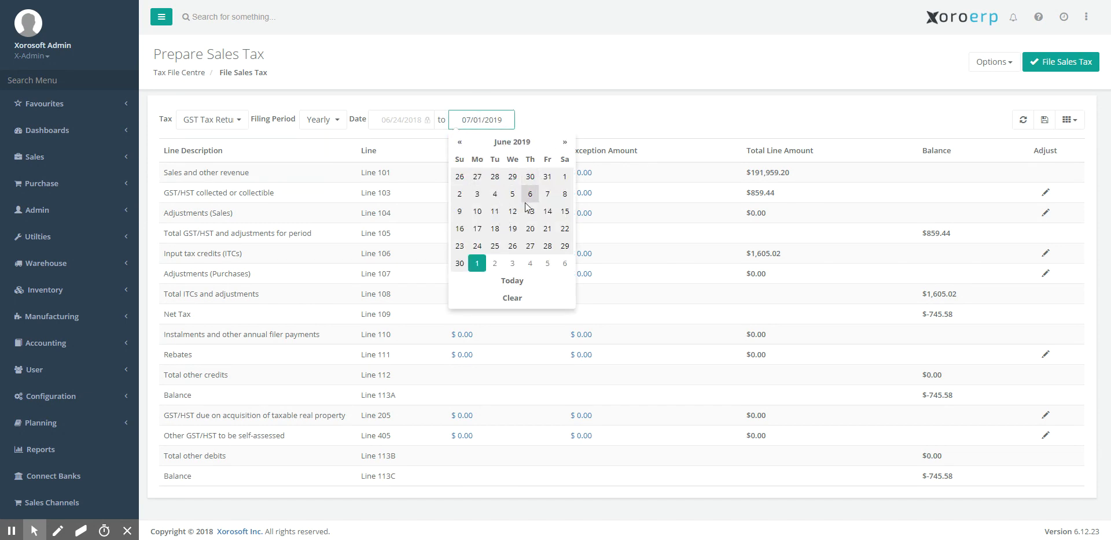
{"action": "left_click", "coordinate": [529, 246]}
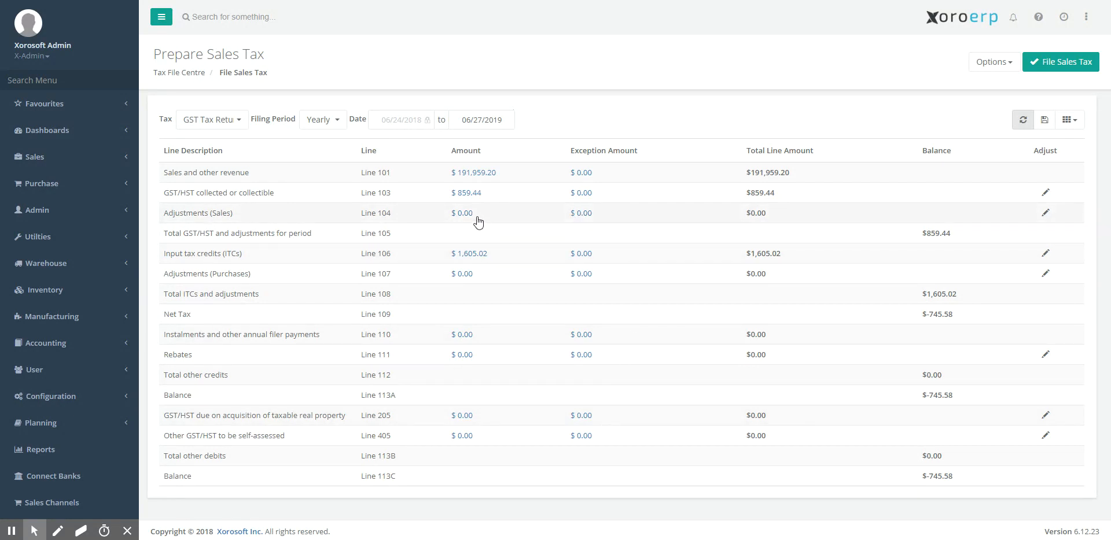
Try to post a 50 adjustment to Adjustments (Sales), Line 104, dated 06/27/2019 against the HSBC account, and close the dialog.
{"action": "left_click", "coordinate": [1045, 214]}
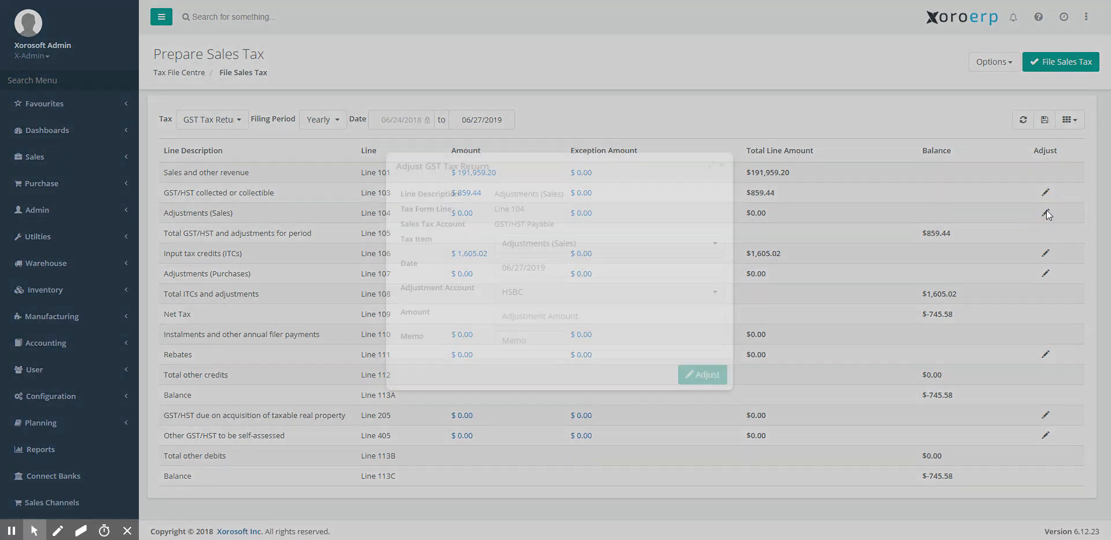
{"action": "left_click", "coordinate": [550, 242]}
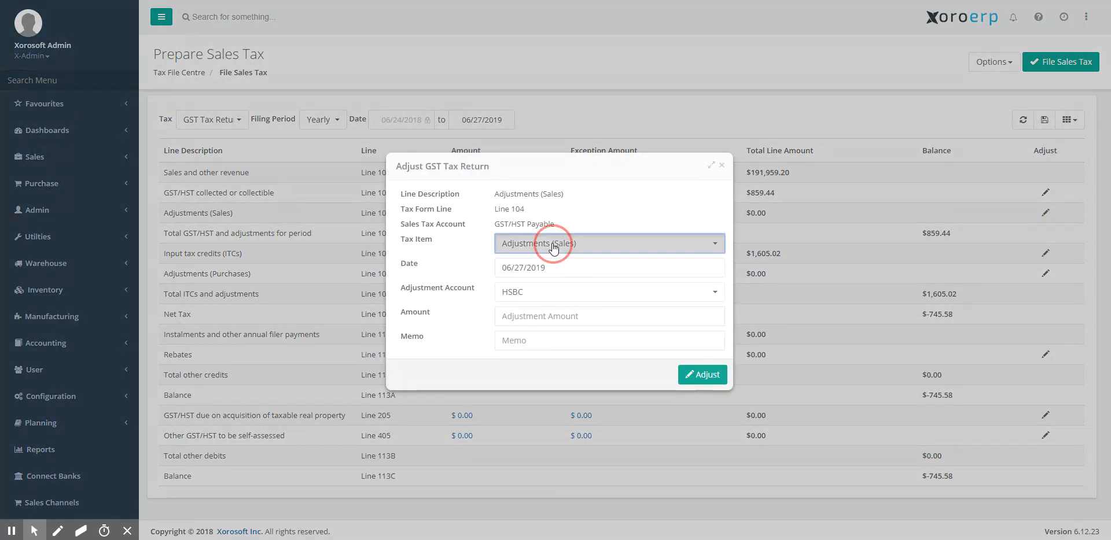
{"action": "left_click", "coordinate": [575, 247]}
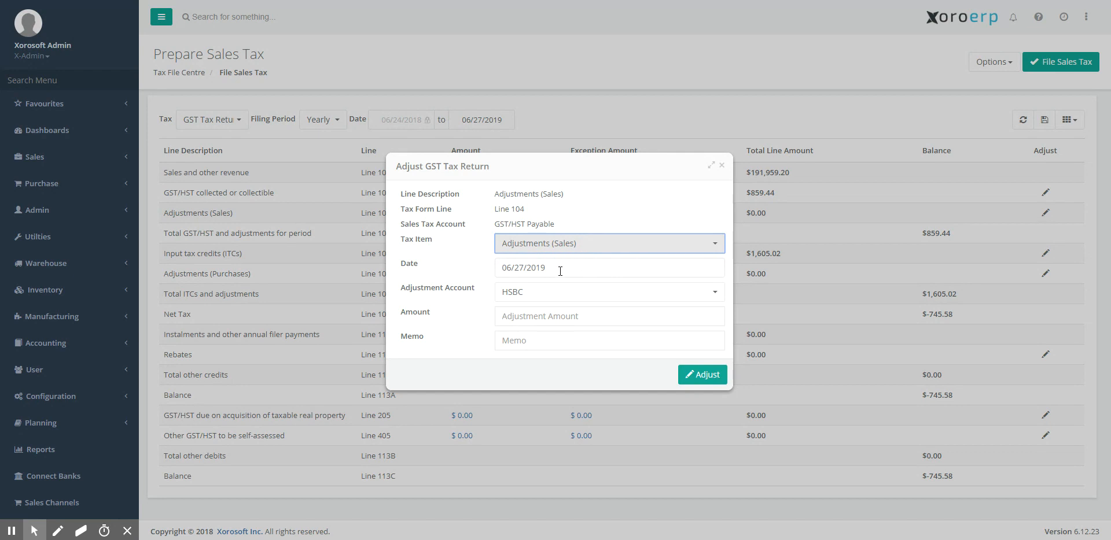
{"action": "left_click", "coordinate": [555, 271]}
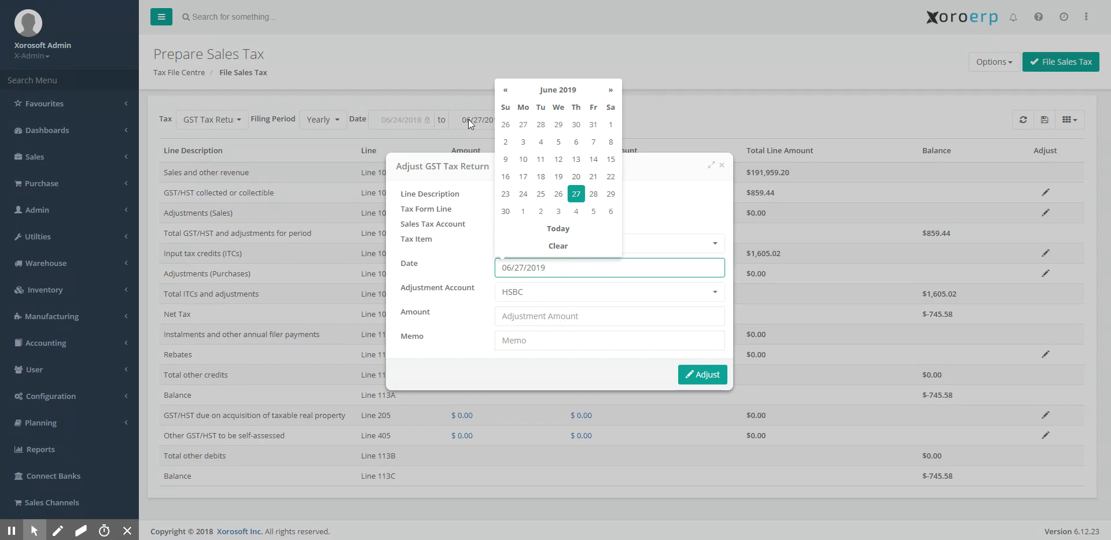
{"action": "left_click", "coordinate": [538, 318]}
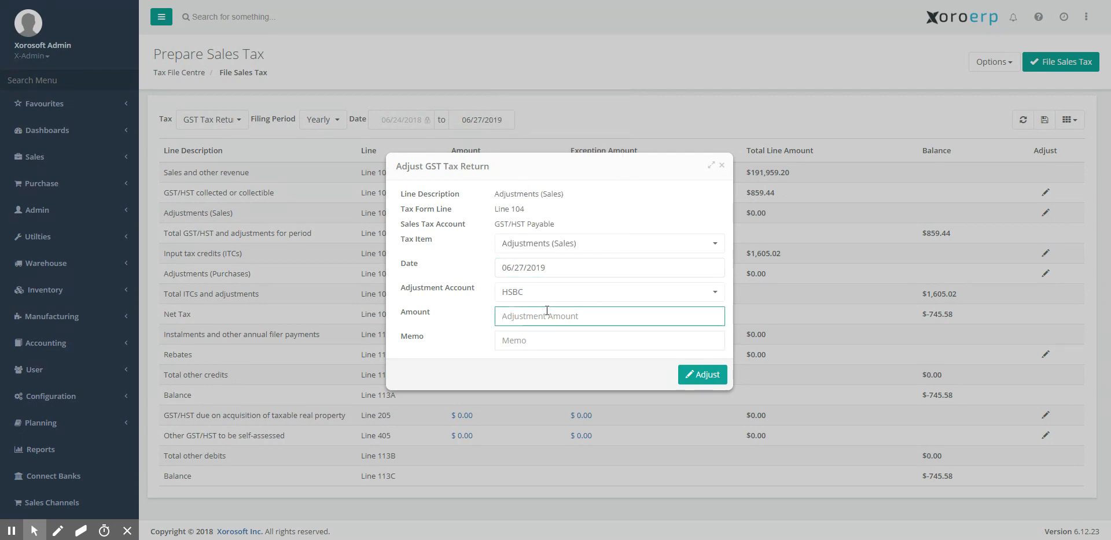
{"action": "type", "text": "50"}
{"action": "left_click", "coordinate": [700, 372]}
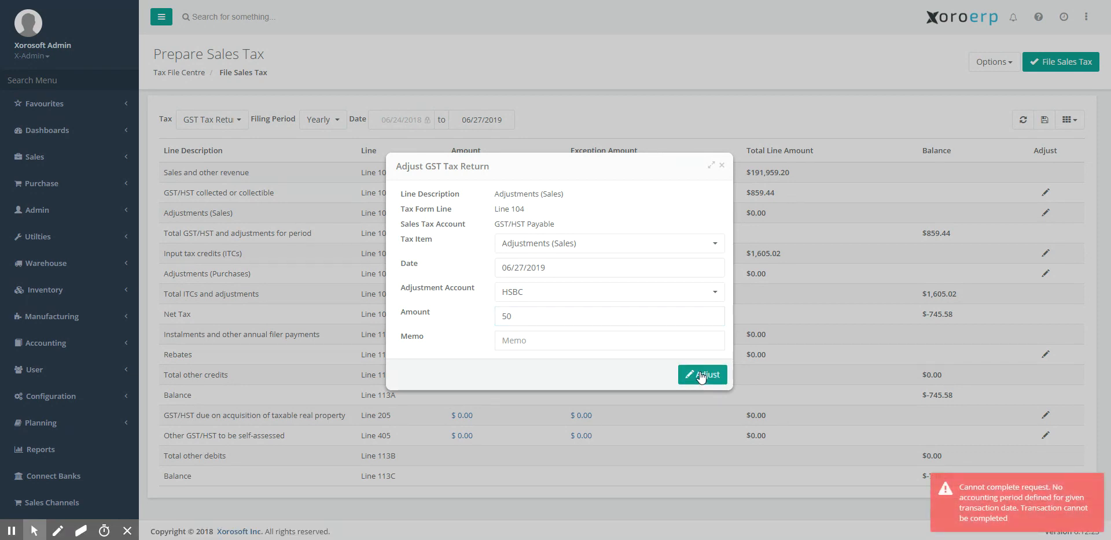
{"action": "left_click_drag", "start_coordinate": [559, 168], "coordinate": [561, 184]}
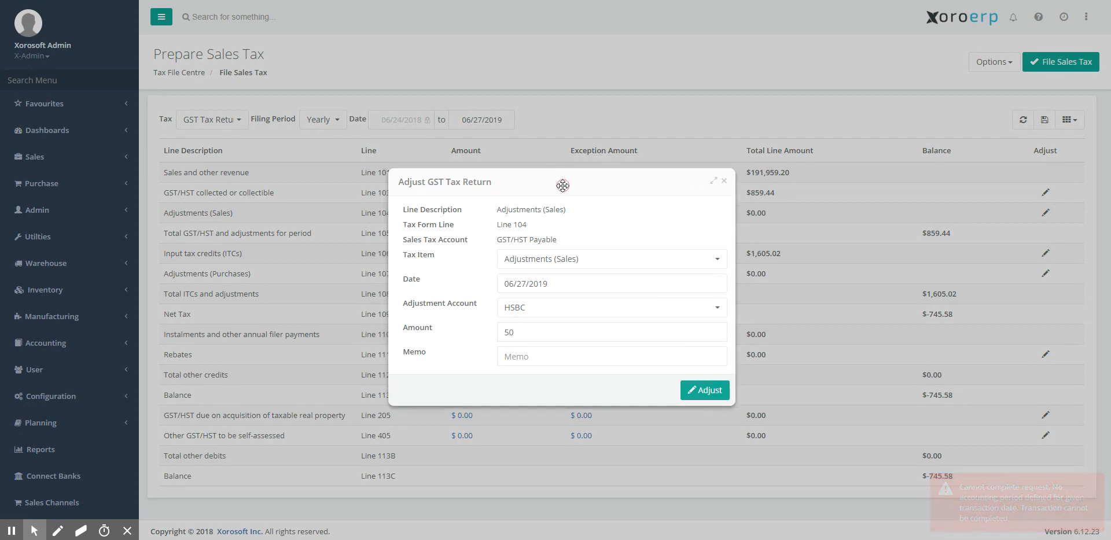
{"action": "left_click", "coordinate": [724, 181]}
Set the end date of the return to 07/06/2018.
{"action": "left_click", "coordinate": [483, 119]}
{"action": "left_click", "coordinate": [509, 142]}
{"action": "left_click", "coordinate": [467, 145]}
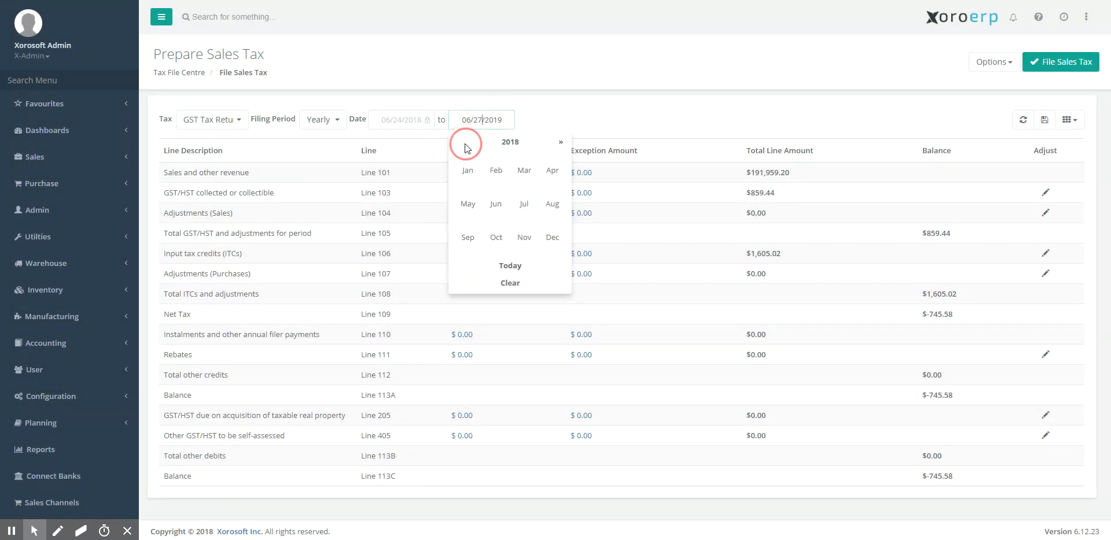
{"action": "left_click", "coordinate": [523, 204]}
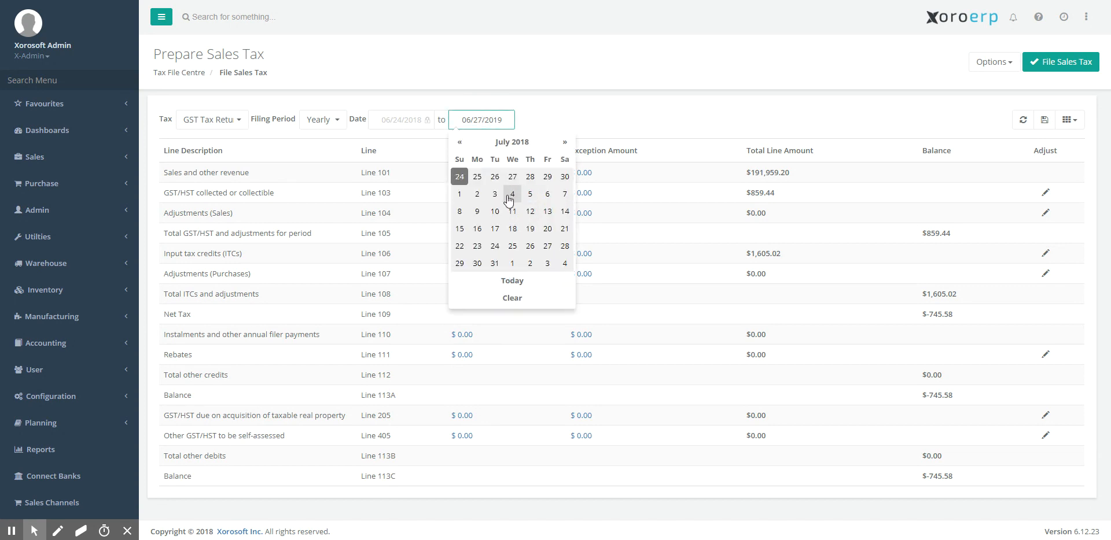
{"action": "left_click", "coordinate": [548, 193]}
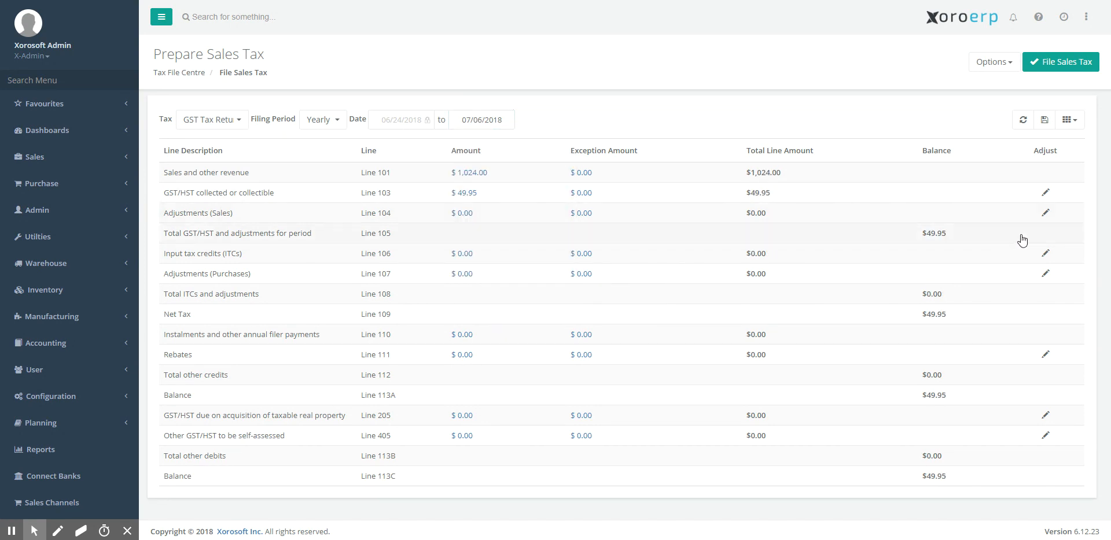
Post an adjustment of 50 to Adjustments (Sales), Line 104, dated 07/06/2018 against the HSBC account.
{"action": "left_click", "coordinate": [1046, 215]}
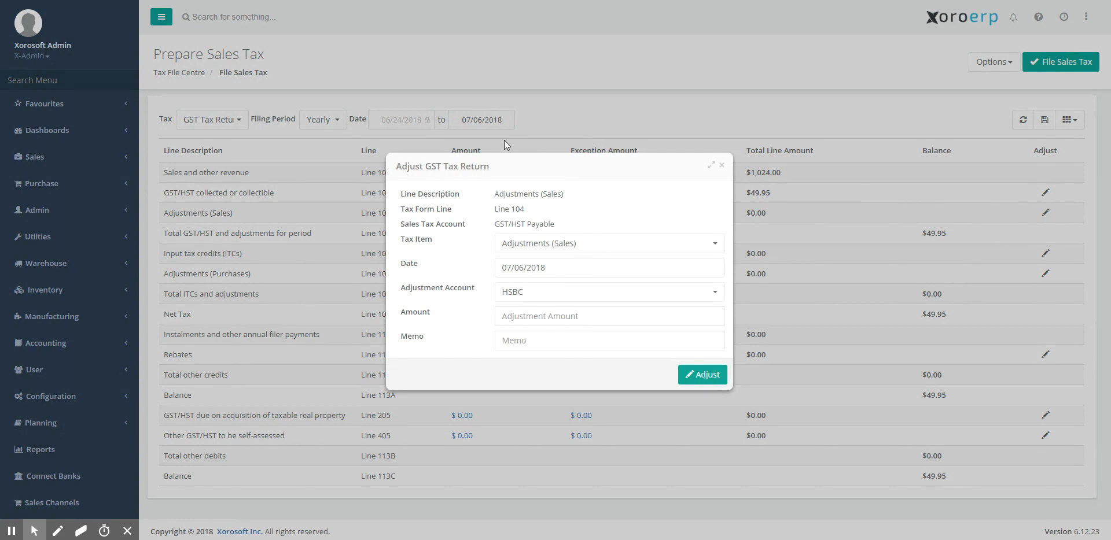
{"action": "left_click", "coordinate": [545, 317]}
{"action": "type", "text": "50"}
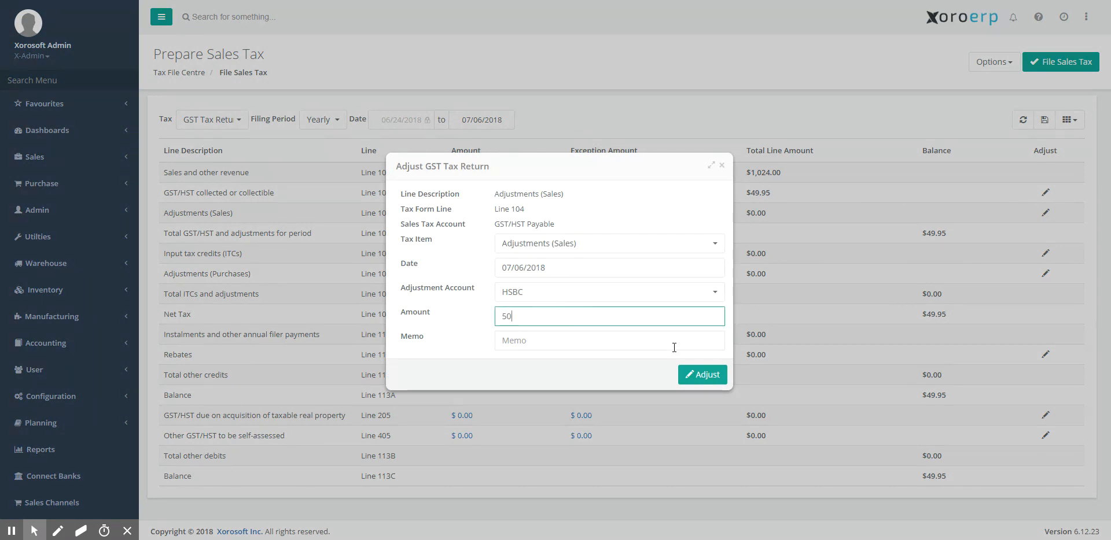
{"action": "left_click", "coordinate": [705, 376]}
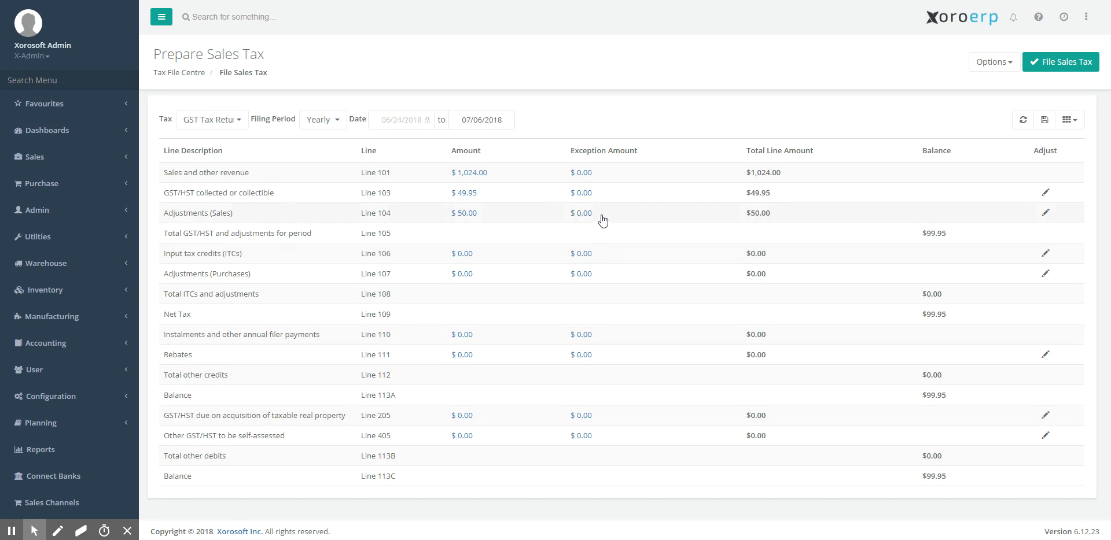
Post a second Adjustments (Sales) entry on Line 104 for -50, dated 06/01/2018, against the HSBC account.
{"action": "left_click", "coordinate": [1046, 214]}
{"action": "left_click", "coordinate": [528, 267]}
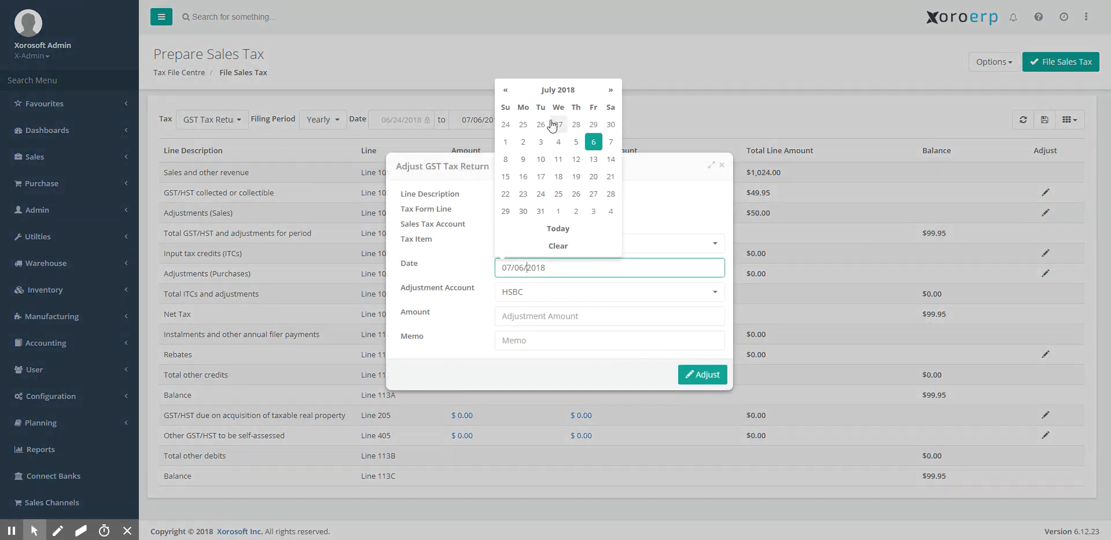
{"action": "left_click", "coordinate": [505, 89]}
{"action": "left_click", "coordinate": [592, 125]}
{"action": "left_click", "coordinate": [548, 316]}
{"action": "type", "text": "-50"}
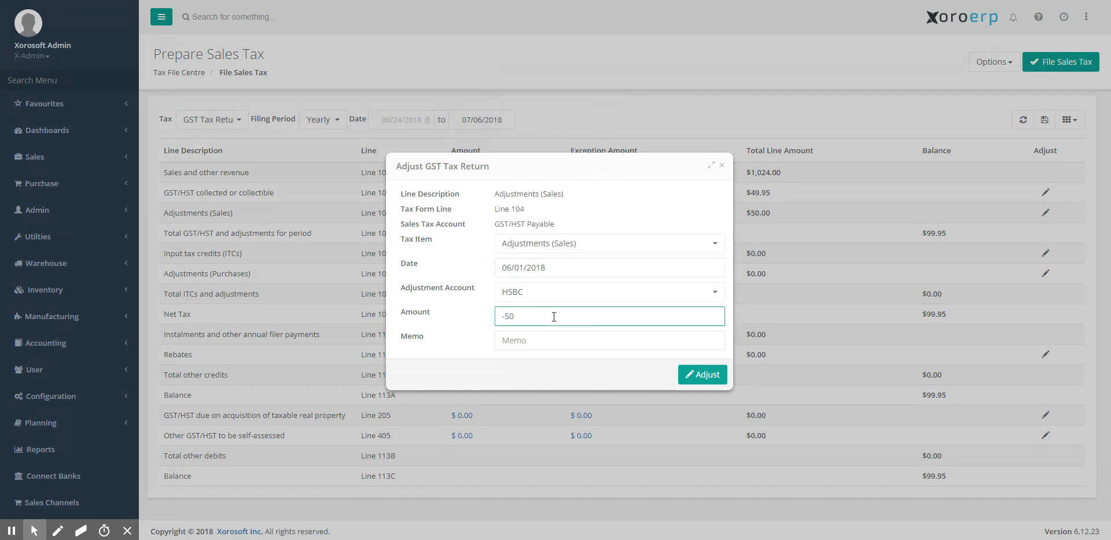
{"action": "left_click", "coordinate": [701, 375]}
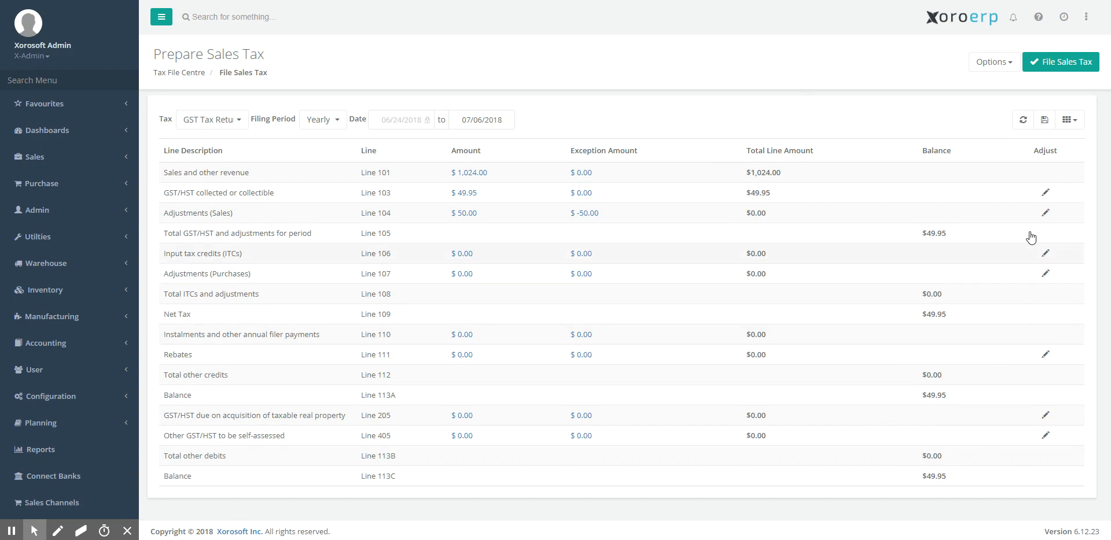
File the GST sales tax return, accept closing the books for the period, and go to the list of filed returns.
{"action": "left_click", "coordinate": [1063, 68]}
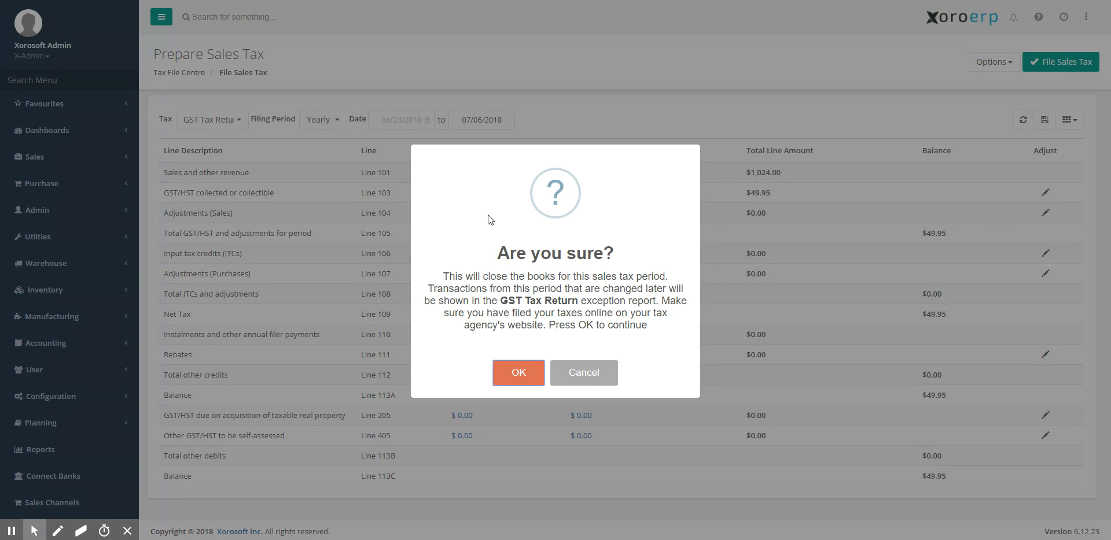
{"action": "left_click", "coordinate": [526, 375]}
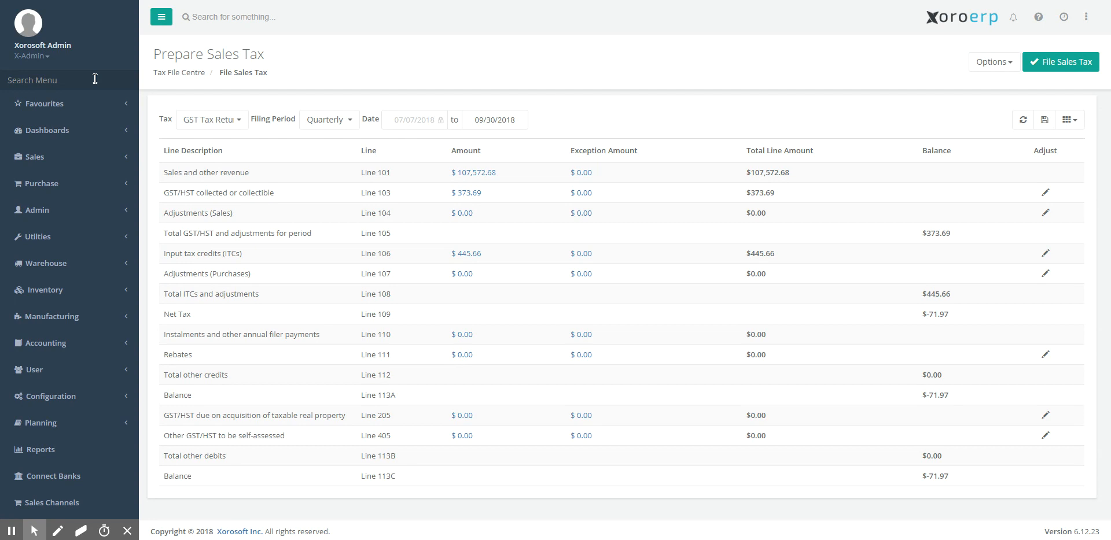
{"action": "left_click", "coordinate": [184, 77]}
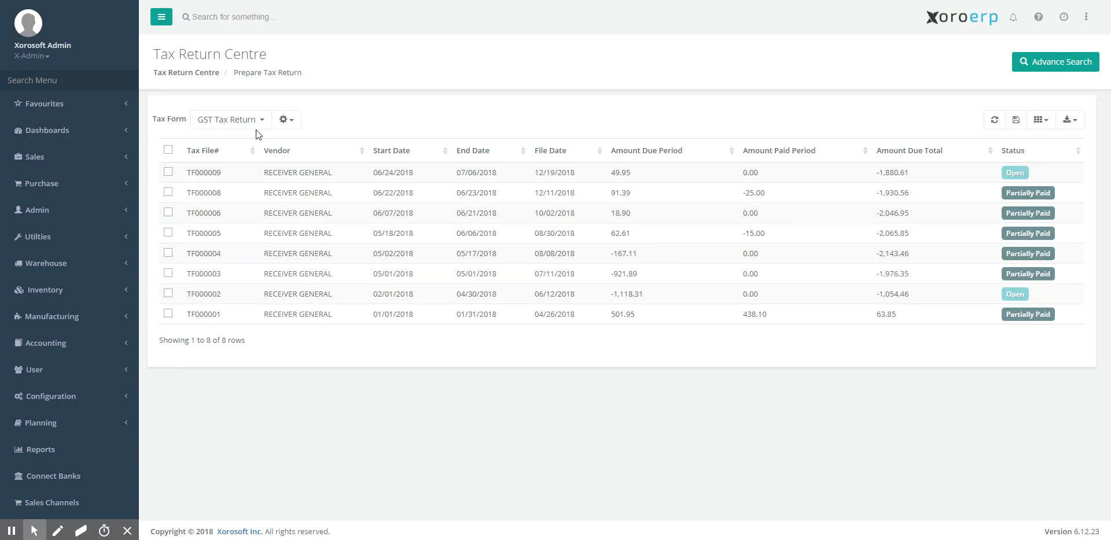
Check the tax forms available for filtering the filed returns, keeping GST Tax Return selected.
{"action": "left_click", "coordinate": [236, 119]}
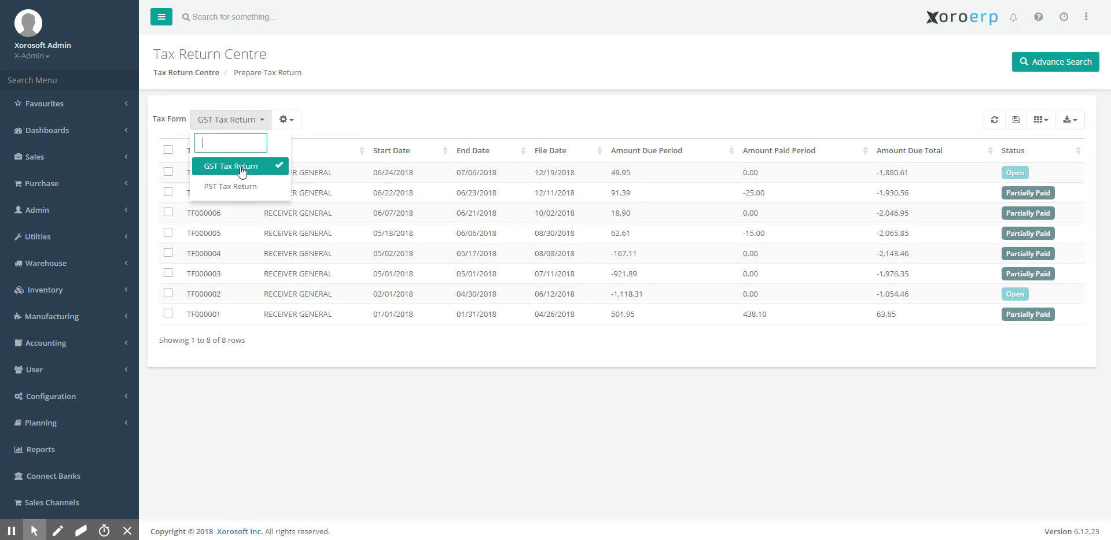
{"action": "left_click", "coordinate": [216, 169]}
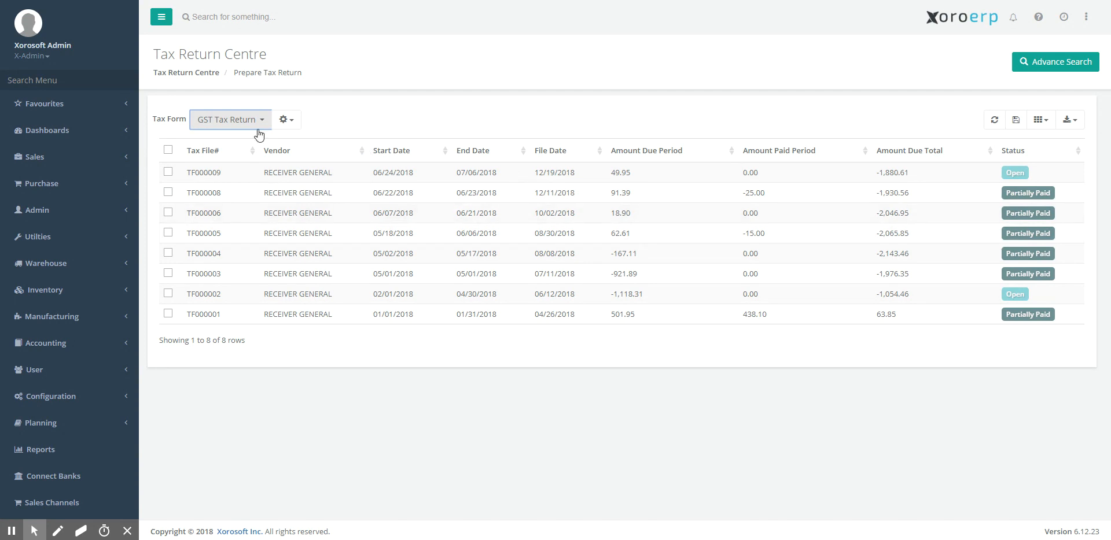
{"action": "left_click", "coordinate": [236, 126]}
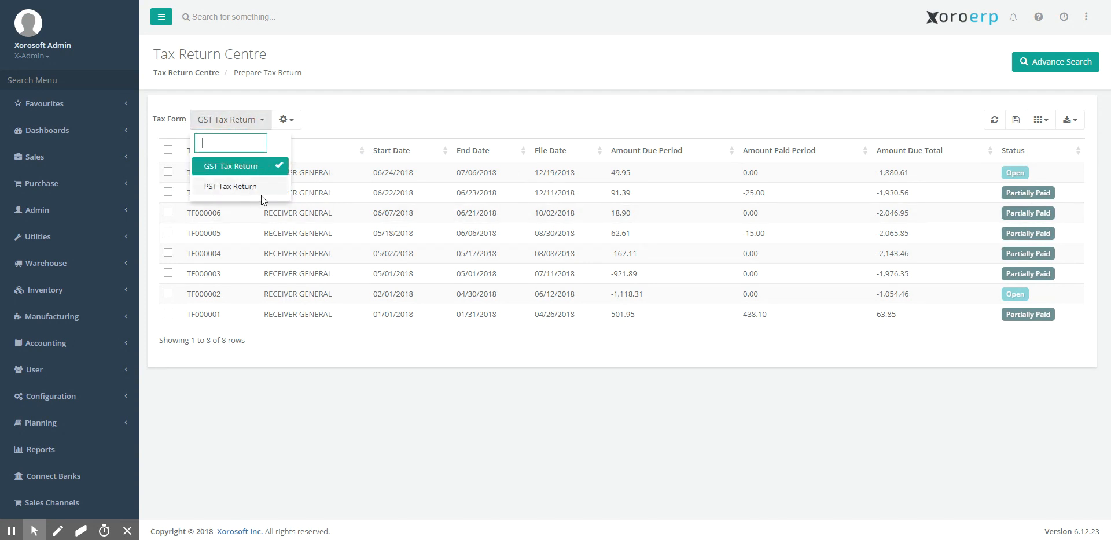
{"action": "left_click", "coordinate": [415, 117]}
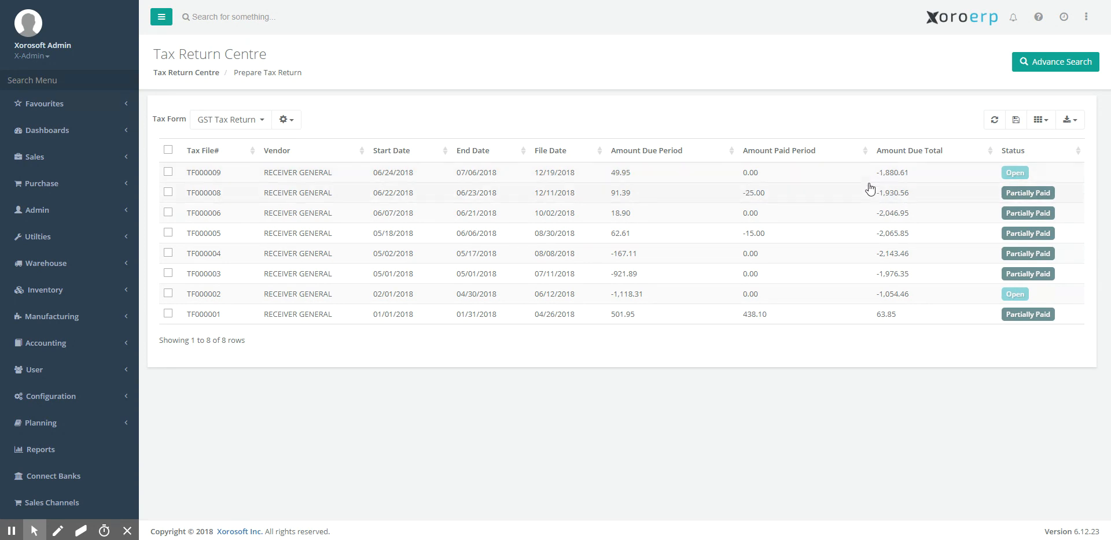
View the Tax File Summary of the 06/24/2018 to 07/06/2018 return and check its export formats.
{"action": "double_click", "coordinate": [536, 175]}
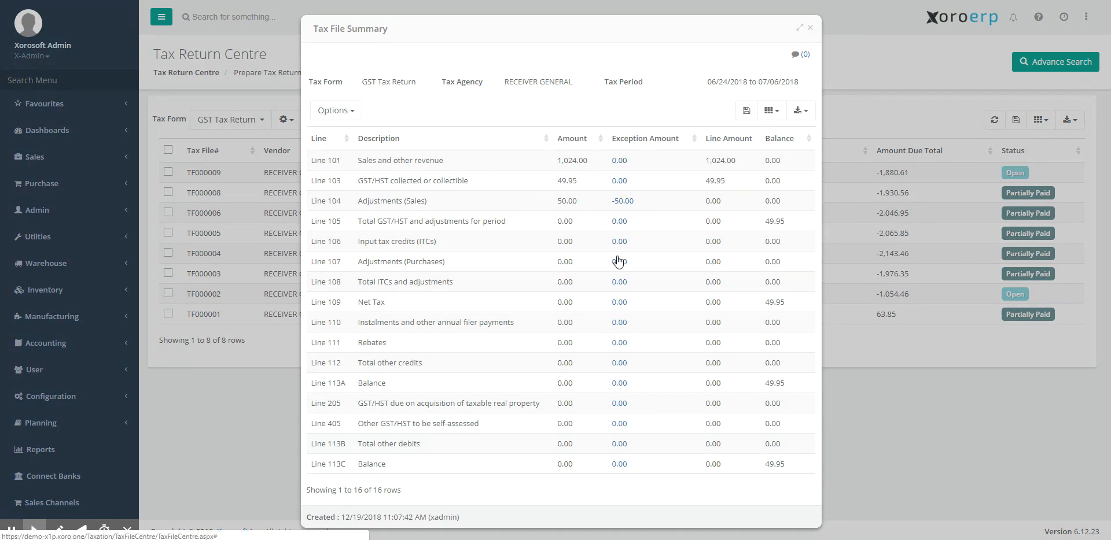
{"action": "left_click", "coordinate": [799, 111]}
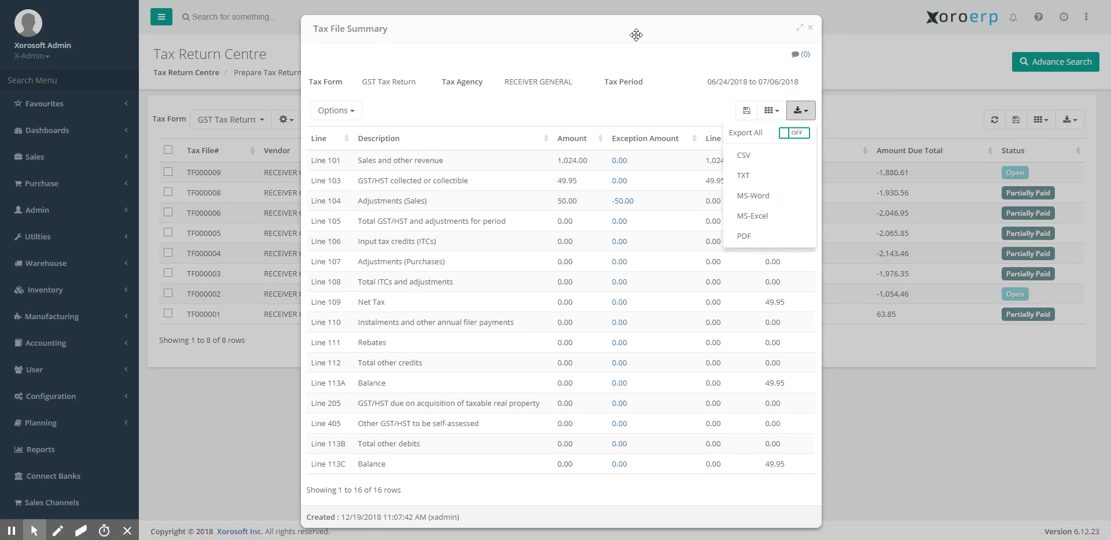
{"action": "left_click_drag", "start_coordinate": [636, 35], "coordinate": [624, 34]}
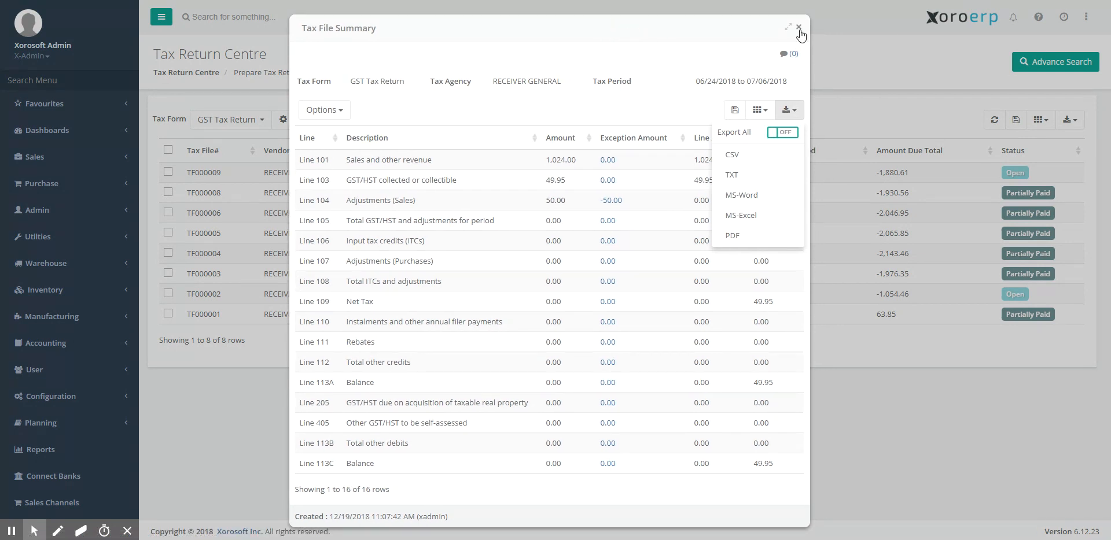